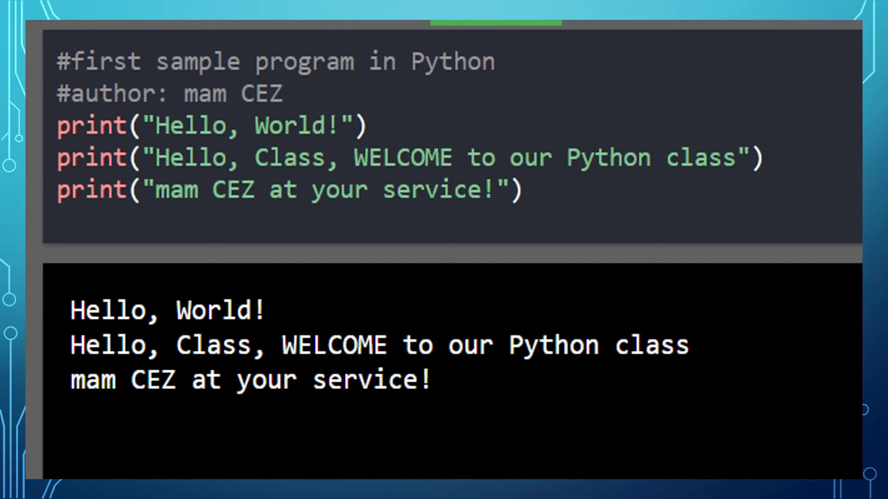
# - Draw red check marks on the Hello World print lines and above the program output
pyautogui.moveTo(23, 179)
pyautogui.mouseDown()
pyautogui.moveTo(32, 212)
pyautogui.moveTo(68, 116)
pyautogui.mouseUp()
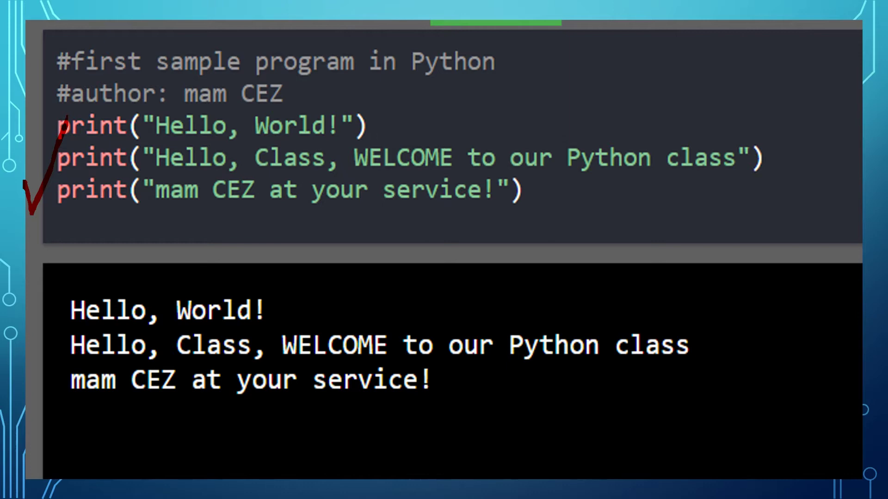
pyautogui.moveTo(679, 229)
pyautogui.mouseDown()
pyautogui.moveTo(758, 247)
pyautogui.moveTo(828, 189)
pyautogui.mouseUp()
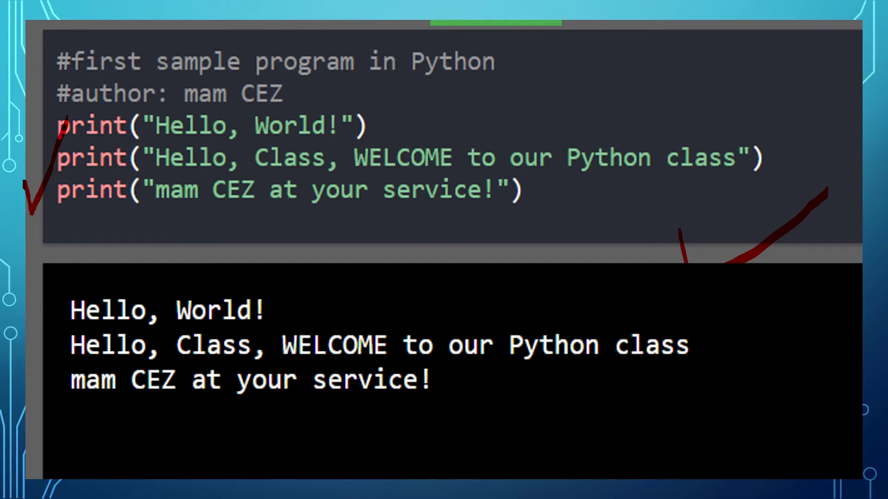
pyautogui.moveTo(367, 263); pyautogui.dragTo(415, 240)
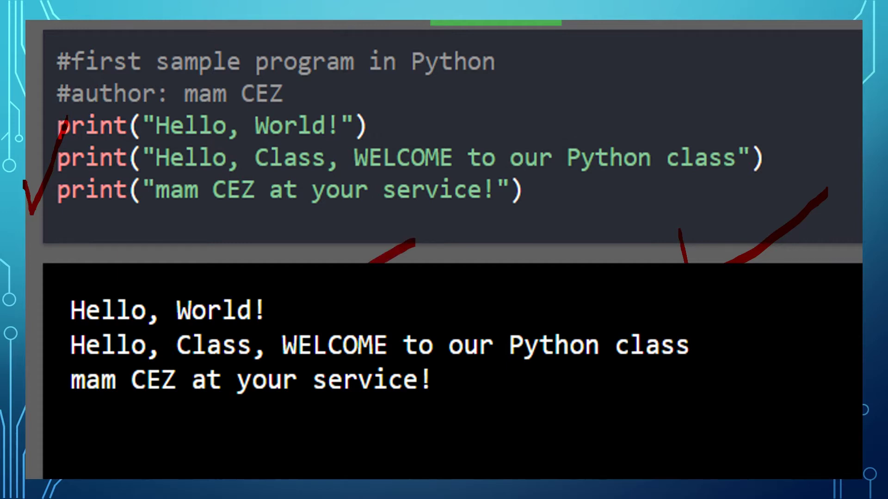
pyautogui.moveTo(404, 99)
pyautogui.mouseDown()
pyautogui.moveTo(430, 123)
pyautogui.moveTo(532, 103)
pyautogui.mouseUp()
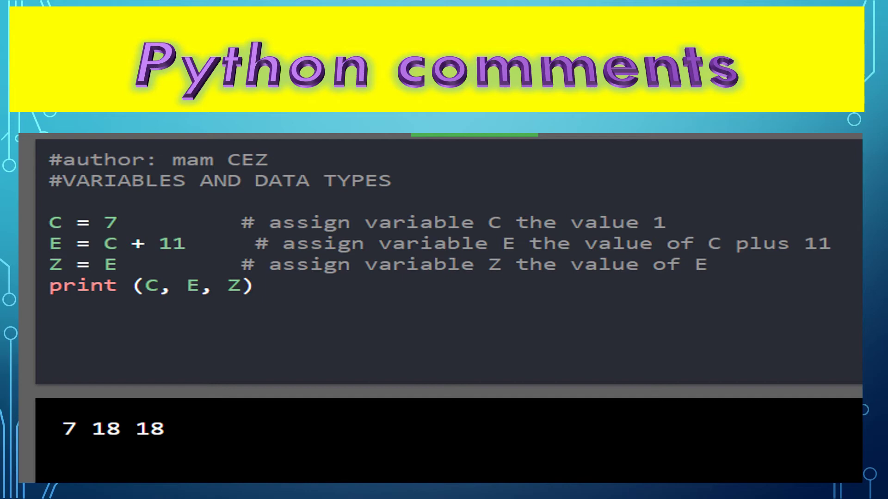
# - Draw an ink tick across the comment lines at the top of the variables code
pyautogui.moveTo(429, 152)
pyautogui.mouseDown()
pyautogui.moveTo(445, 178)
pyautogui.moveTo(504, 151)
pyautogui.mouseUp()
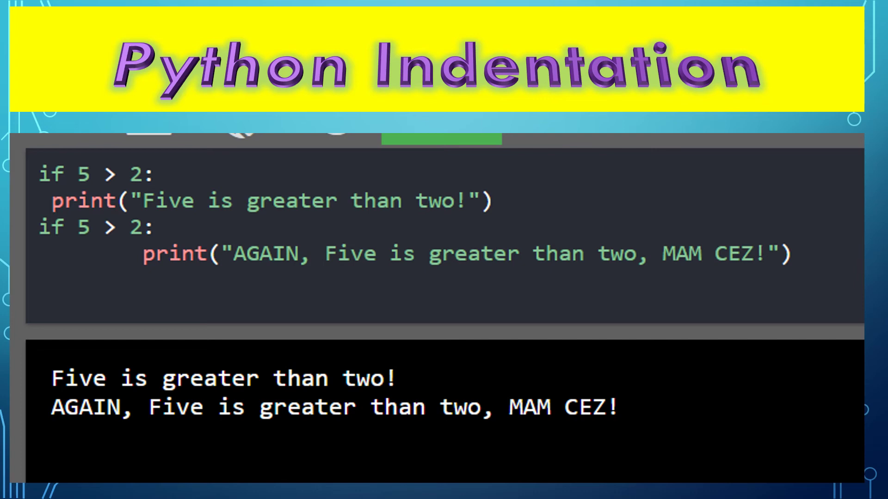
# - Tick both print lines and underline the two if conditions in the indentation example
pyautogui.moveTo(497, 191)
pyautogui.mouseDown()
pyautogui.moveTo(499, 209)
pyautogui.moveTo(593, 174)
pyautogui.mouseUp()
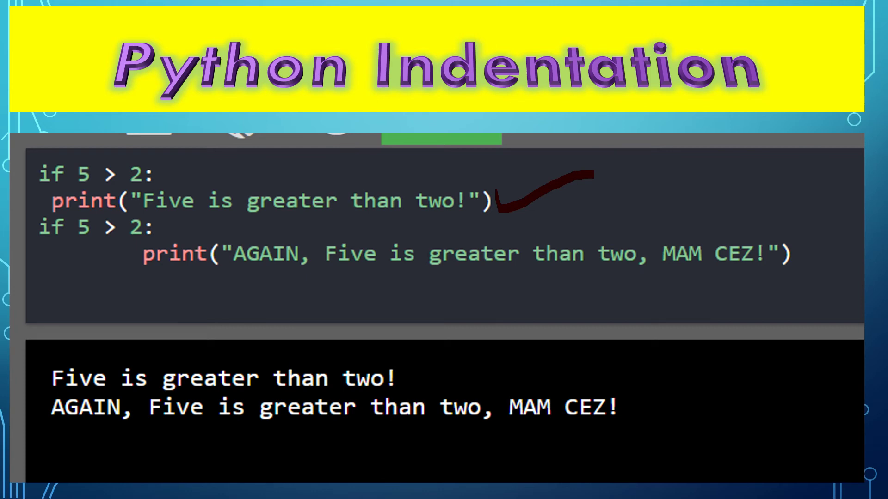
pyautogui.moveTo(34, 185); pyautogui.dragTo(65, 185)
pyautogui.moveTo(190, 241); pyautogui.dragTo(328, 229)
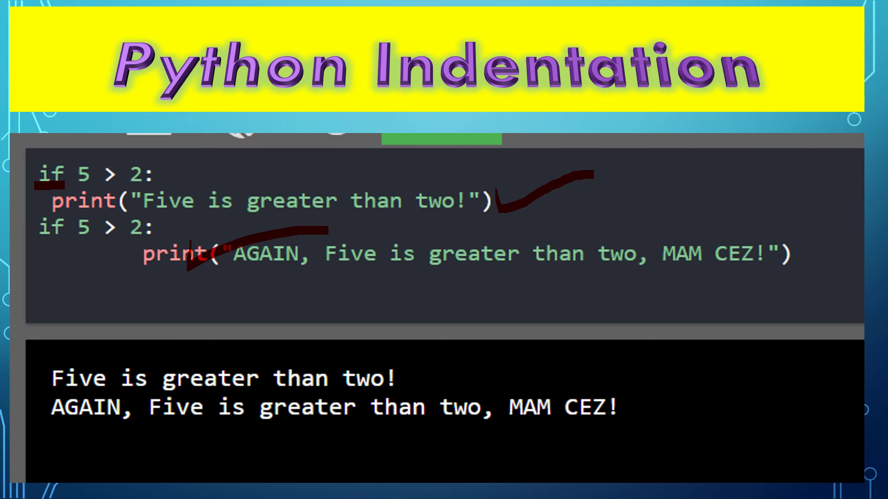
pyautogui.moveTo(33, 241); pyautogui.dragTo(149, 238)
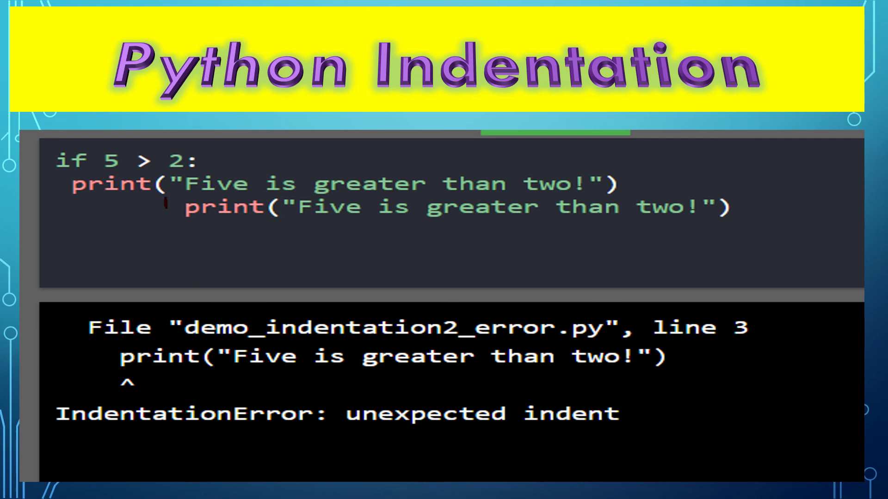
# - Tick the over-indented and first print lines, then mark 'unexpected indent' in the error output
pyautogui.moveTo(165, 206); pyautogui.dragTo(191, 202)
pyautogui.moveTo(68, 208); pyautogui.dragTo(114, 172)
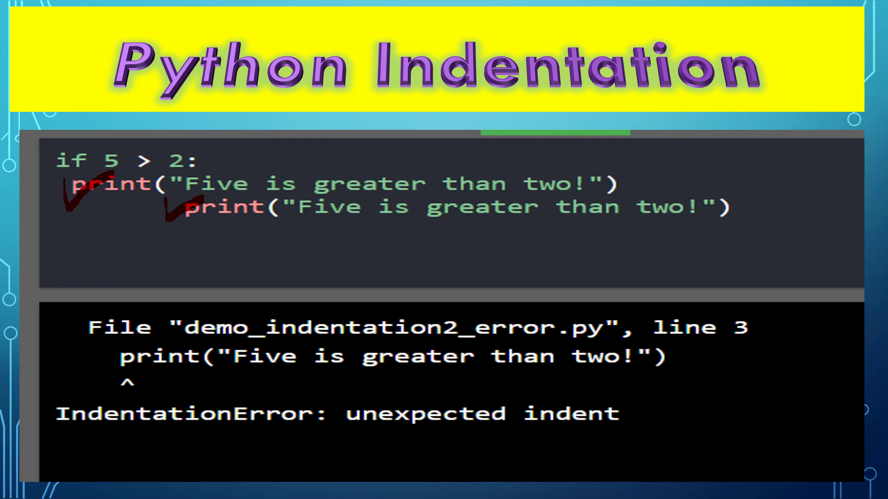
pyautogui.moveTo(368, 416); pyautogui.dragTo(449, 417)
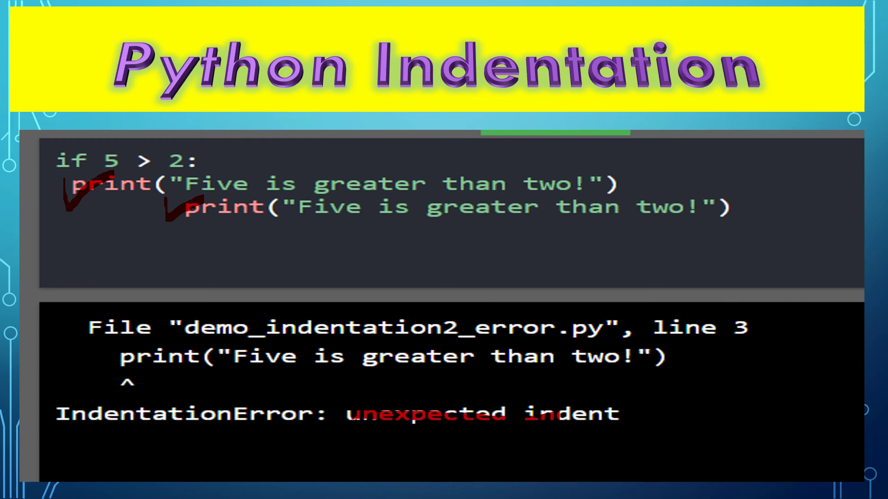